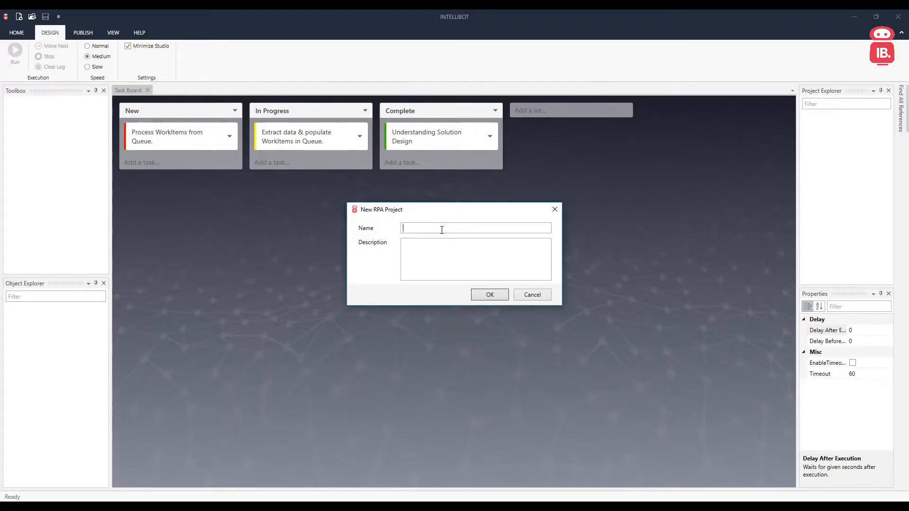
# Step: Create the RPA project OD and add the INTELLIBOT MACHINE LEARNING plugin to it
pyautogui.click(489, 298)
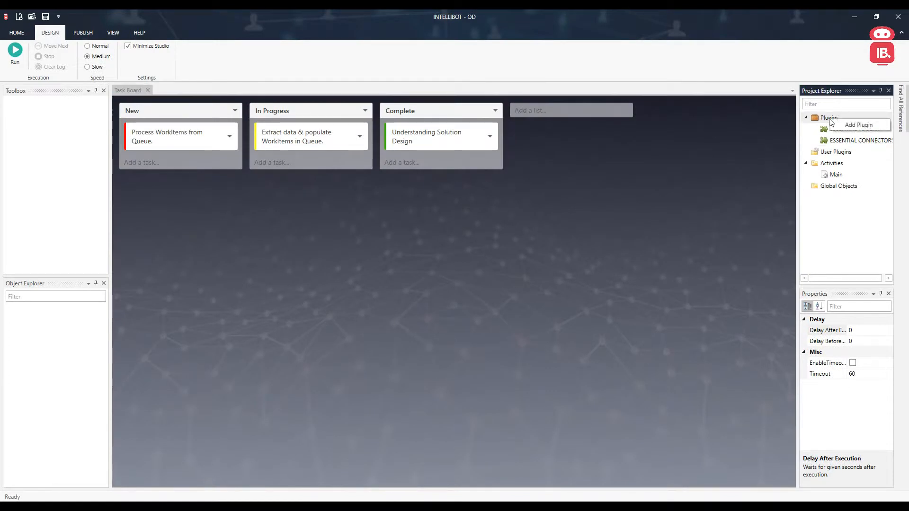
pyautogui.click(858, 124)
pyautogui.scroll(-3, 396, 258)
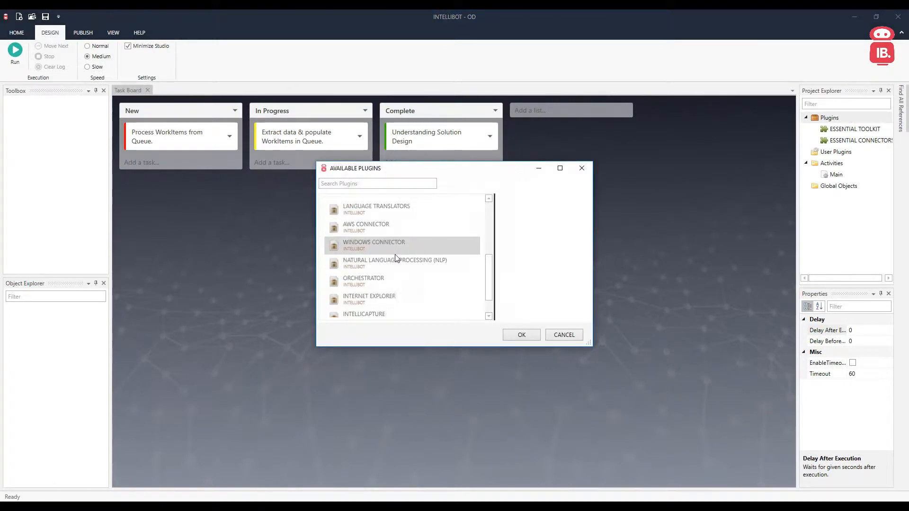
pyautogui.scroll(-2, 396, 258)
pyautogui.click(369, 305)
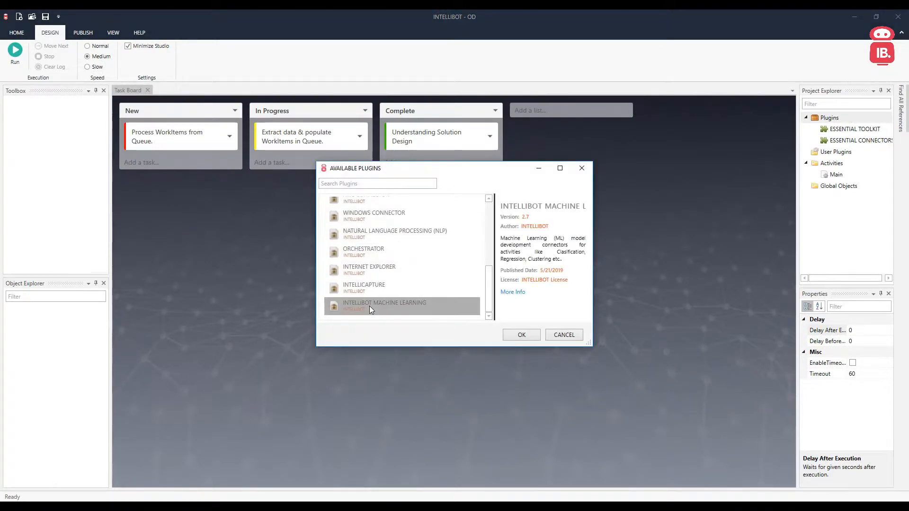
pyautogui.click(509, 334)
# Step: In the Main activity, move the END node to the canvas's lower right corner, and add an Object Detection component to Global Objects
pyautogui.doubleClick(833, 185)
pyautogui.moveTo(312, 219); pyautogui.dragTo(762, 433)
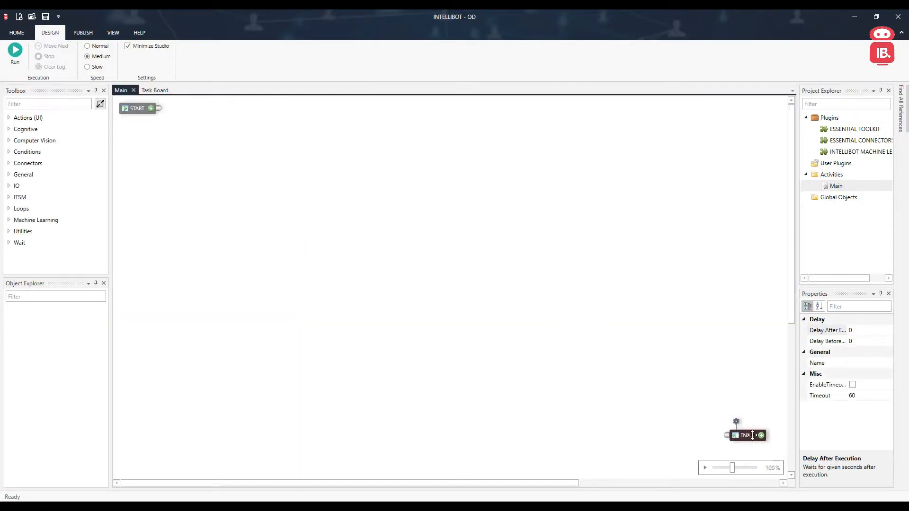
pyautogui.click(9, 220)
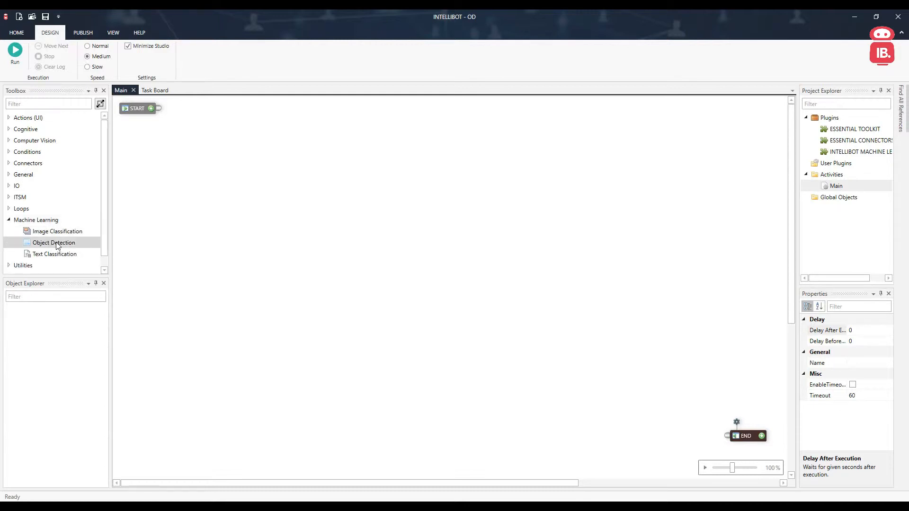
pyautogui.moveTo(53, 244); pyautogui.dragTo(838, 204)
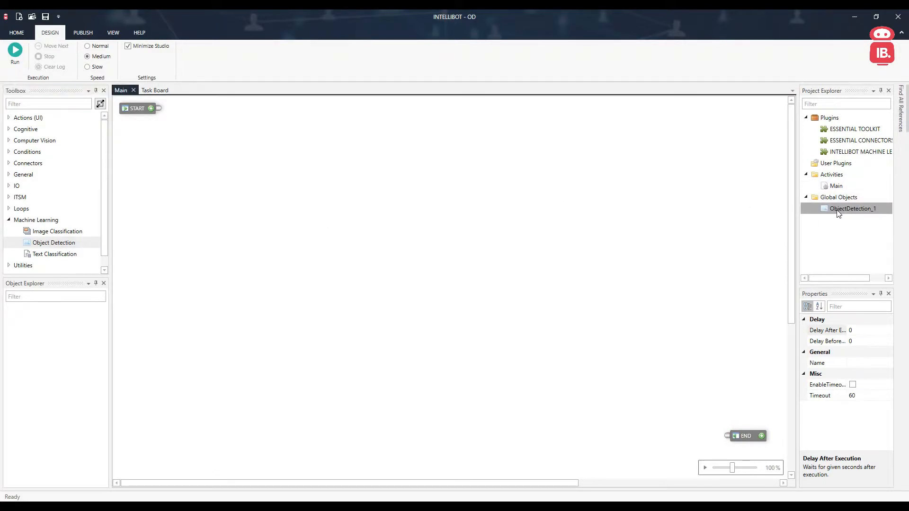
# Step: Save the project as OD.iBot on the Desktop
pyautogui.hotkey('ctrl', 's')
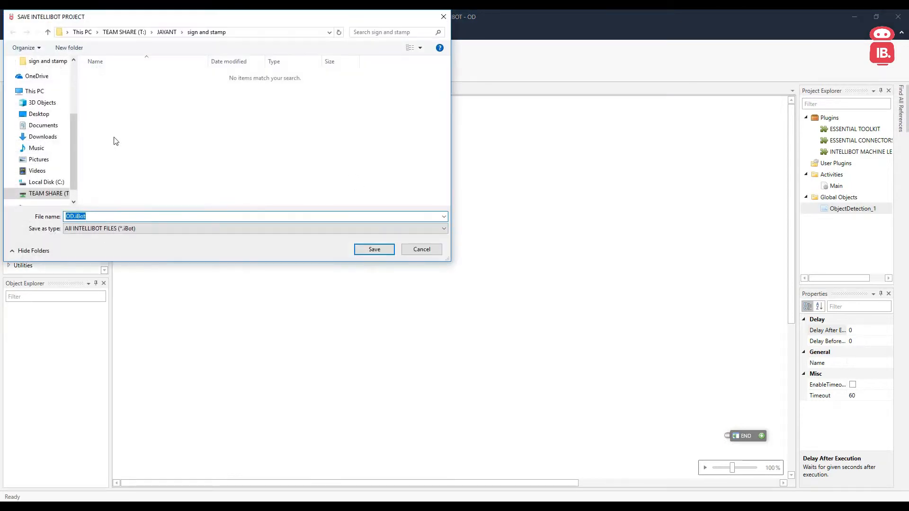
pyautogui.click(38, 114)
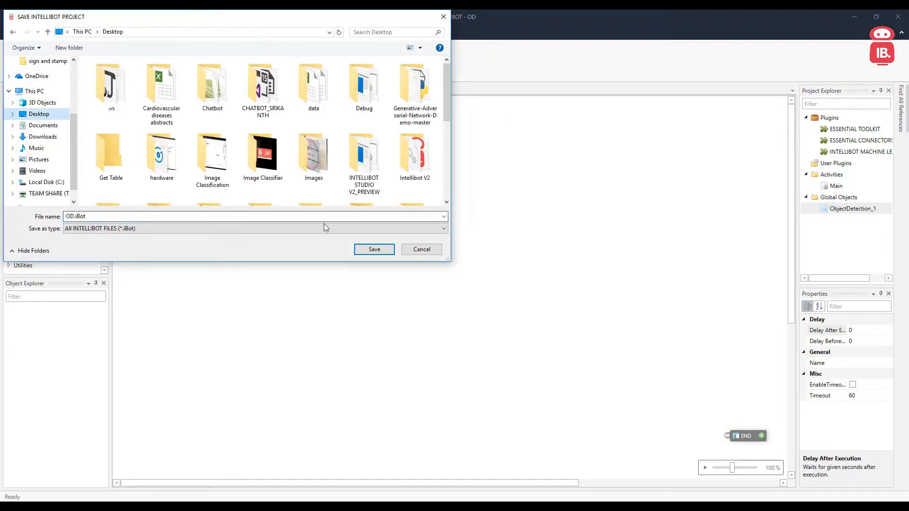
pyautogui.click(374, 249)
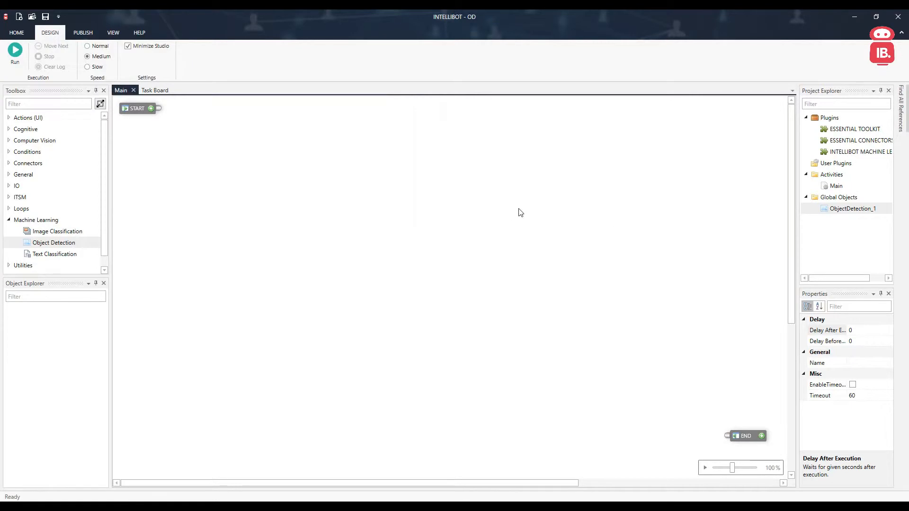
# Step: Configure the ObjectDetection_1 global object as a new model named "Stamp detector"
pyautogui.rightClick(836, 211)
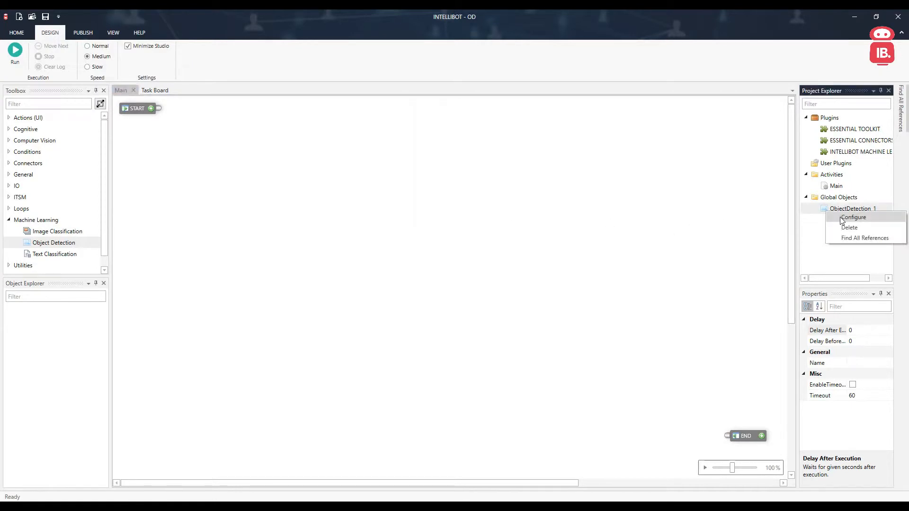
pyautogui.click(842, 219)
pyautogui.moveTo(238, 91); pyautogui.dragTo(442, 143)
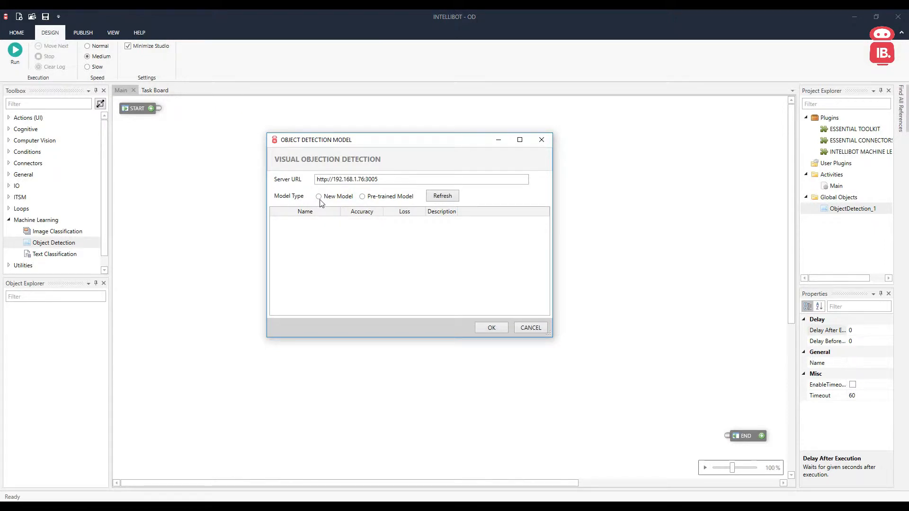
pyautogui.click(487, 328)
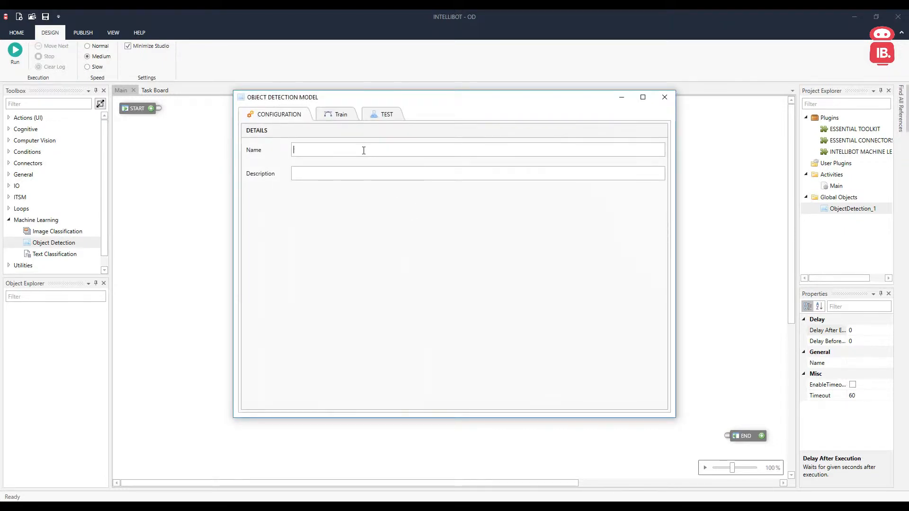
pyautogui.write('Stamp detector')
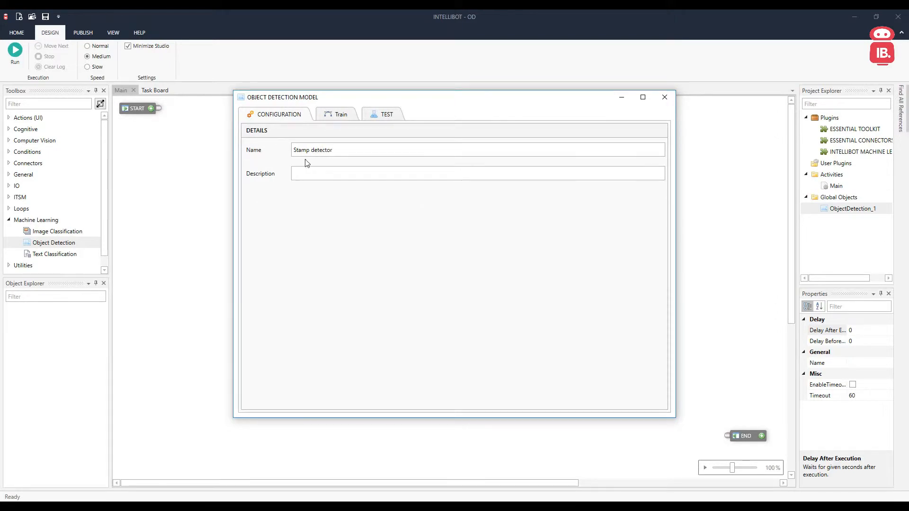
# Step: Add an image group to the model's training images and import 2.jpg from the "sign and stamp" folder into it
pyautogui.click(349, 119)
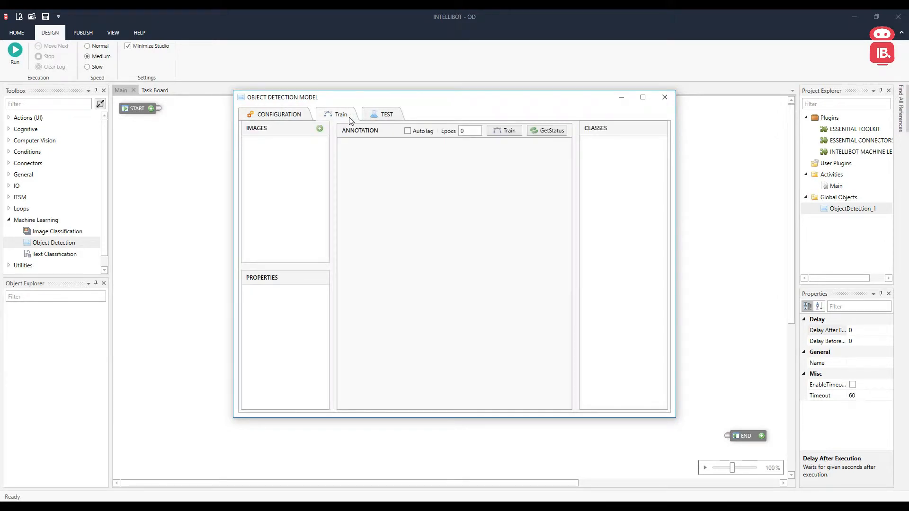
pyautogui.click(320, 129)
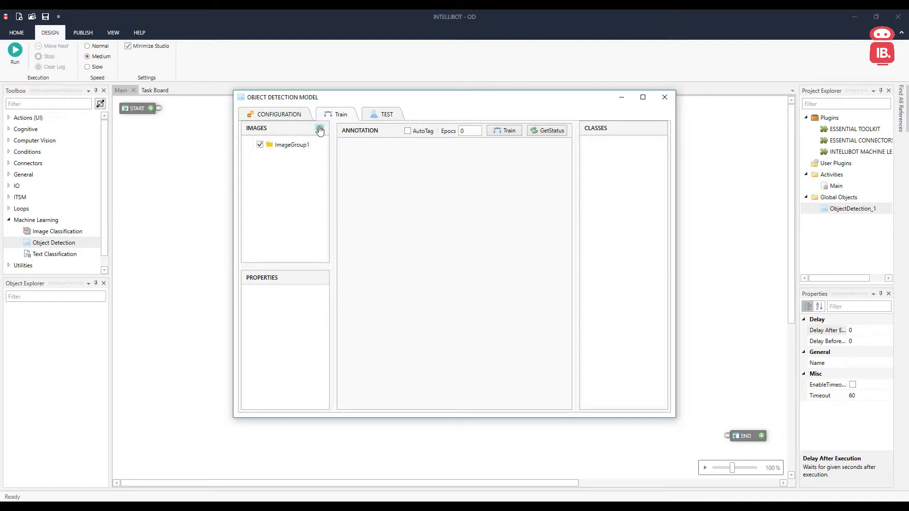
pyautogui.rightClick(281, 146)
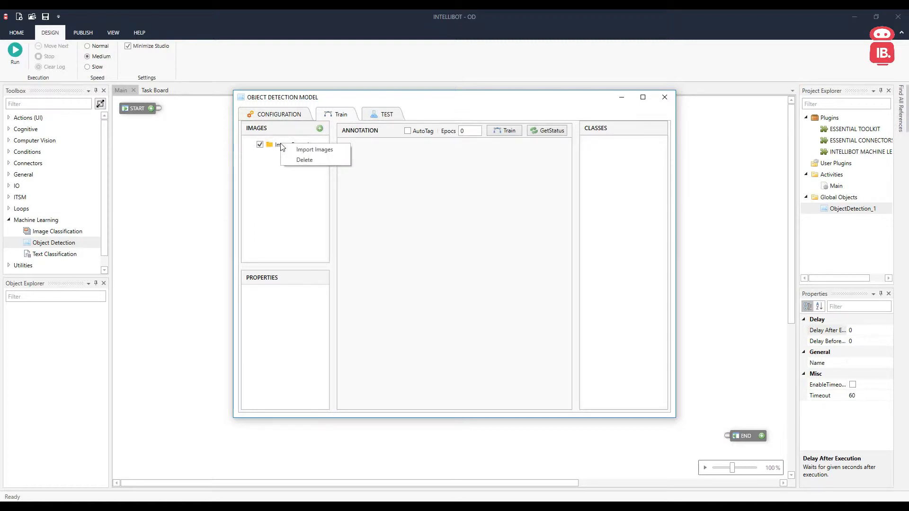
pyautogui.click(299, 150)
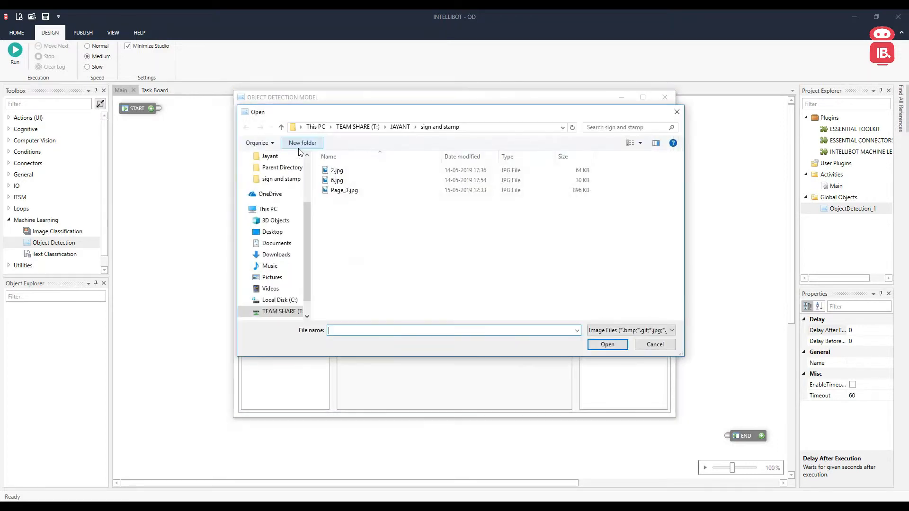
pyautogui.click(338, 174)
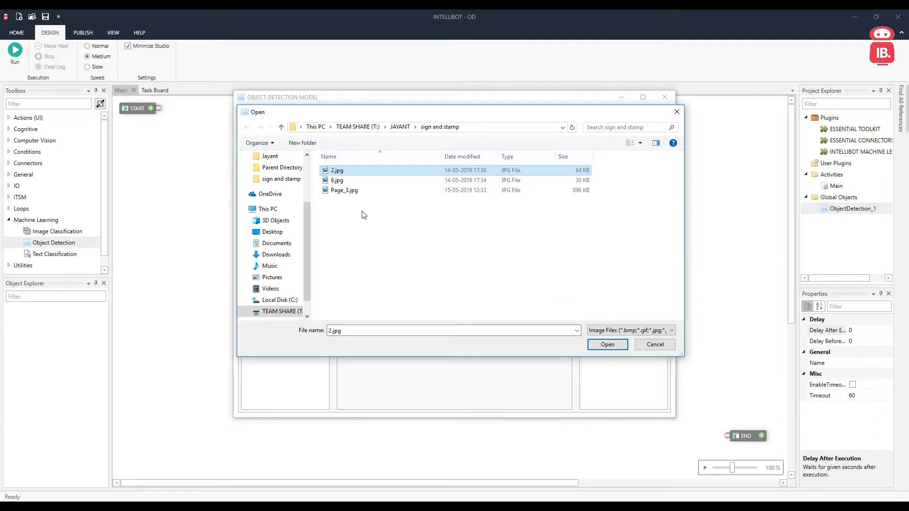
pyautogui.click(607, 344)
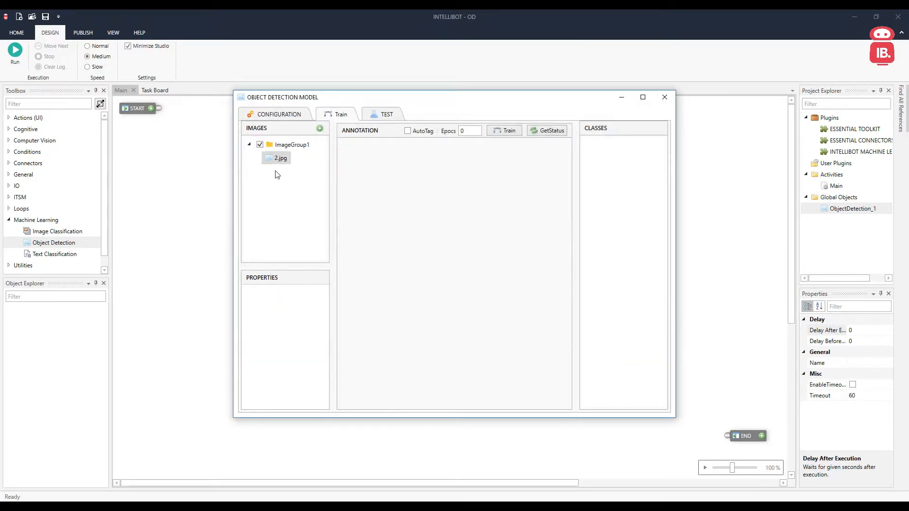
# Step: Annotate the round seal on 2.jpg with a box labelled "stamp"
pyautogui.click(280, 160)
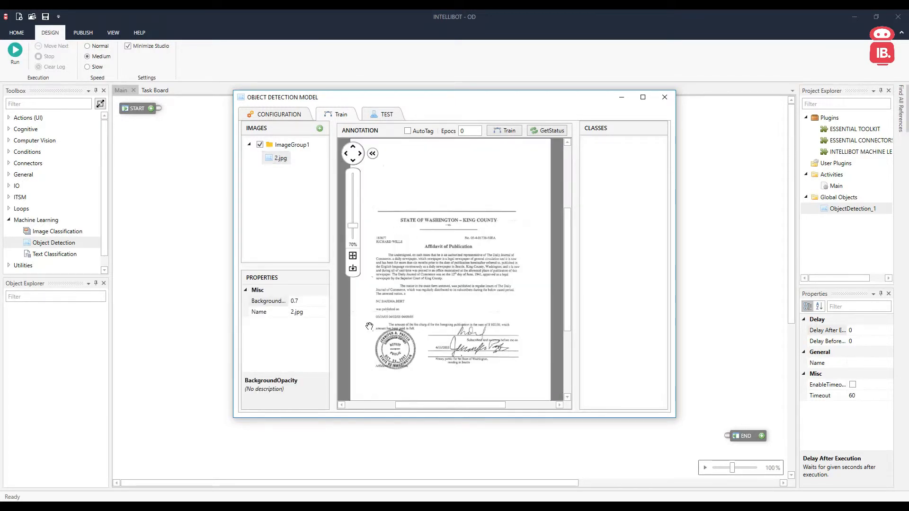
pyautogui.moveTo(370, 326); pyautogui.dragTo(422, 374)
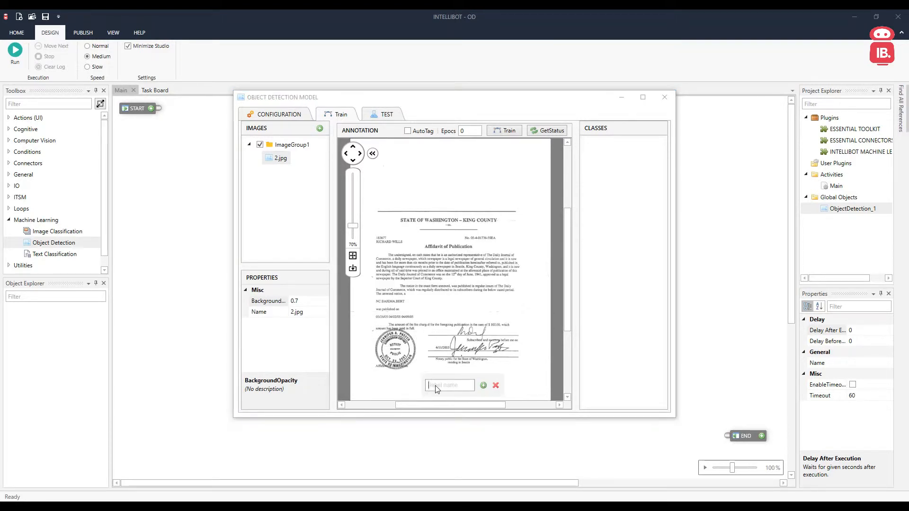
pyautogui.write('stamp')
pyautogui.click(483, 384)
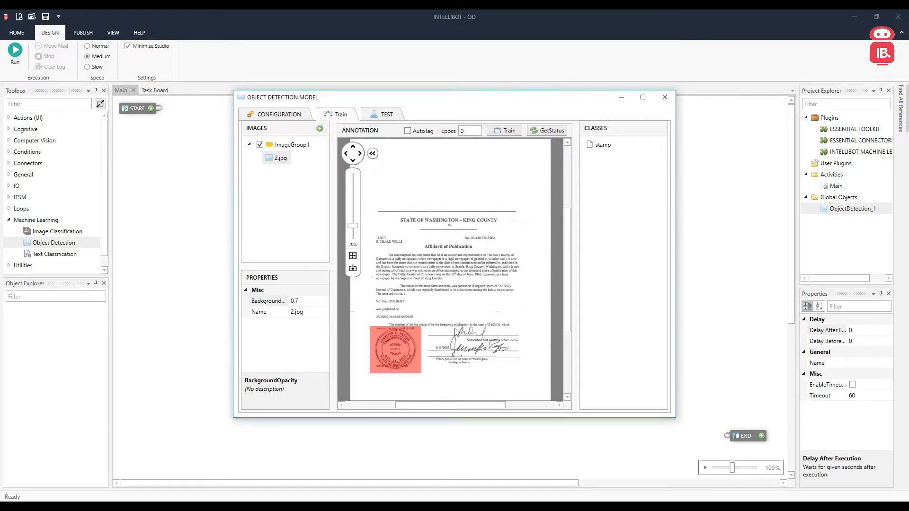
# Step: Annotate the upper signature beside the seal on 2.jpg with a box labelled "signature"
pyautogui.moveTo(458, 328); pyautogui.dragTo(494, 349)
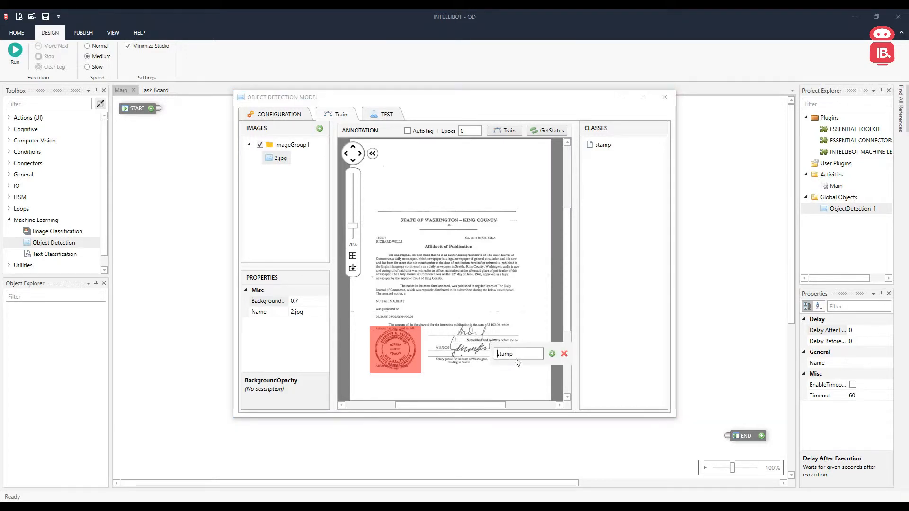
pyautogui.doubleClick(517, 354)
pyautogui.write('signature')
pyautogui.click(552, 354)
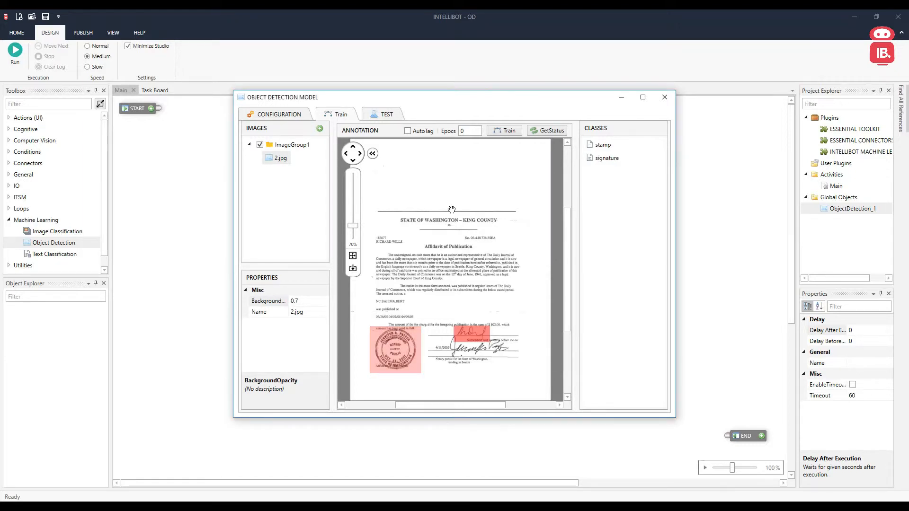
# Step: Set the training epochs to 100 and start training the model
pyautogui.doubleClick(472, 133)
pyautogui.click(505, 130)
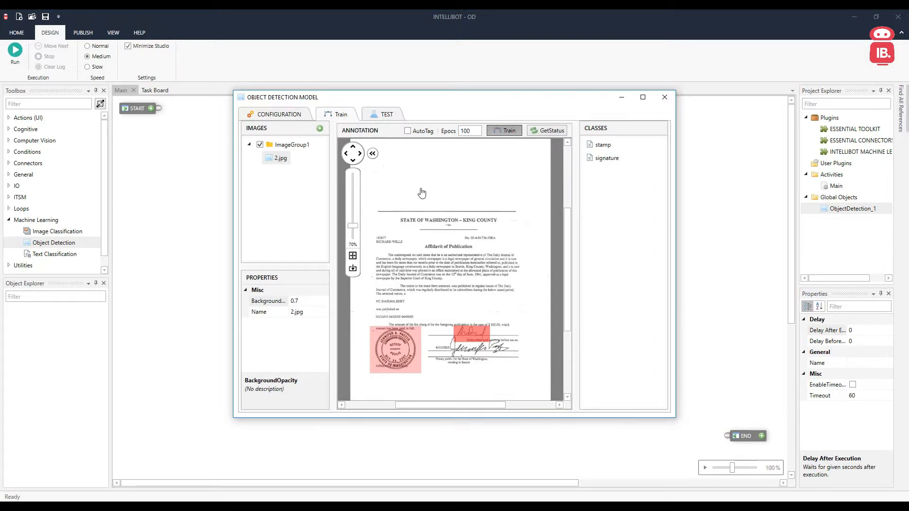
# Step: Open the model's test page and close the Object Detection Model window
pyautogui.click(387, 118)
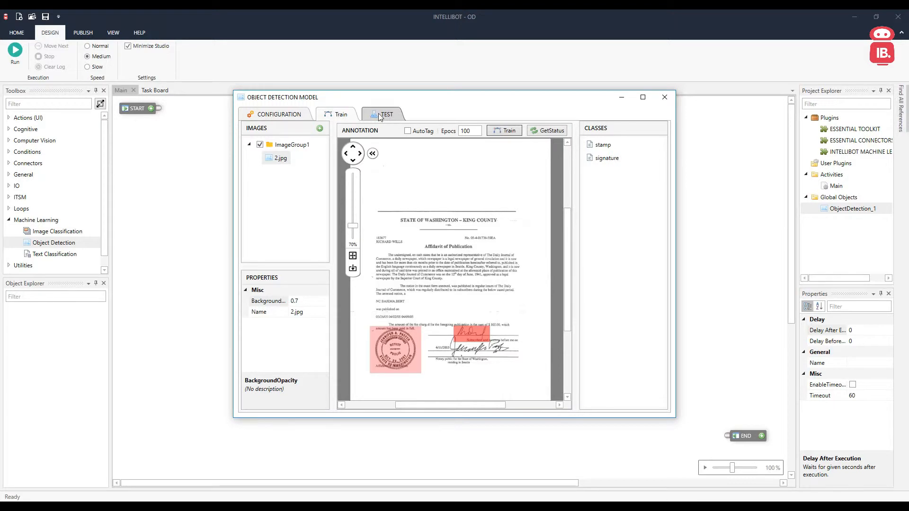
pyautogui.click(276, 164)
pyautogui.click(664, 97)
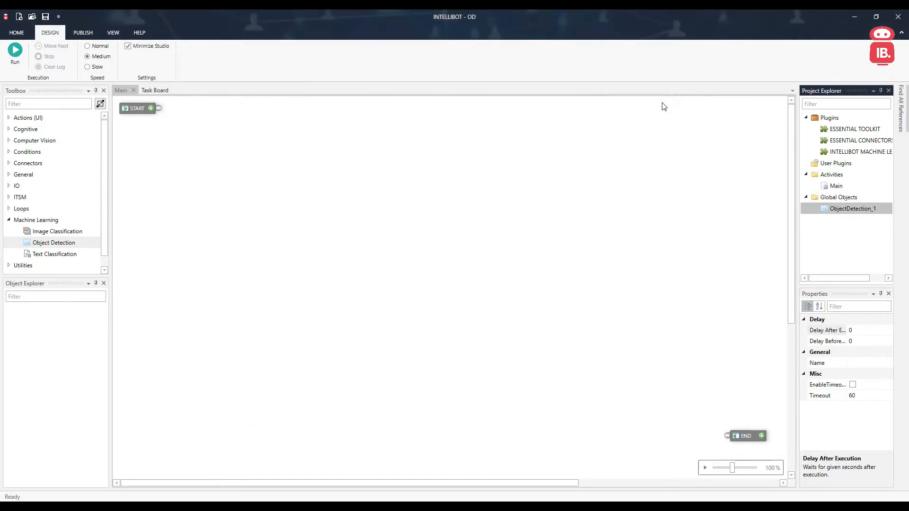
# Step: Place the ProcessImage method of ObjectDetection_1 in the middle of the Main activity canvas
pyautogui.click(838, 211)
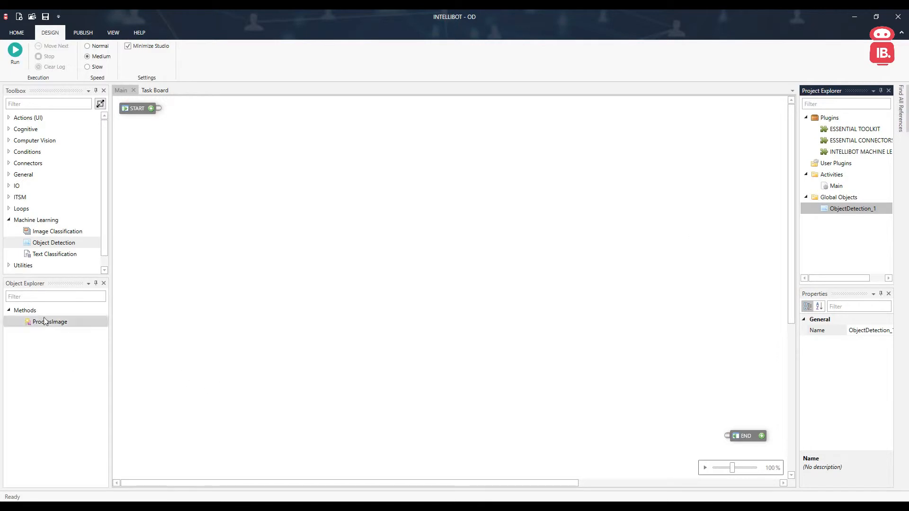
pyautogui.moveTo(45, 322); pyautogui.dragTo(388, 212)
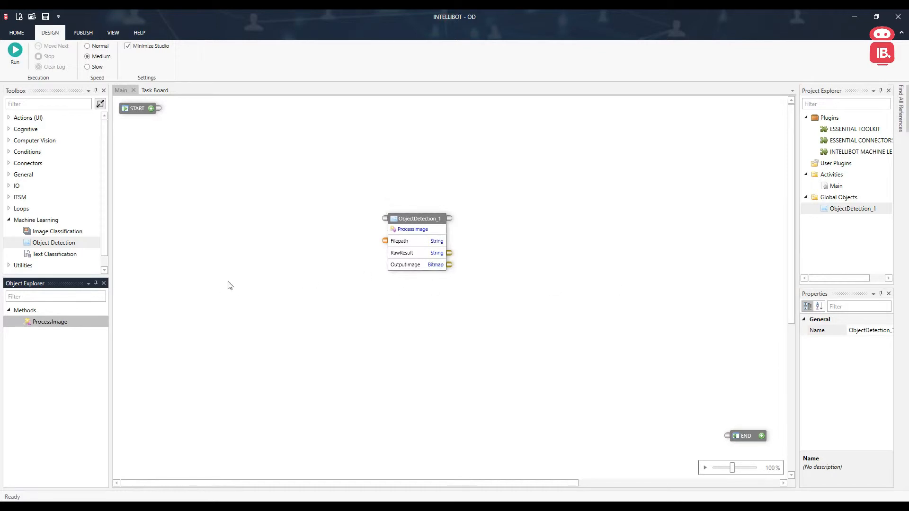
# Step: Add a second Object Detection component to Global Objects and load the list of pre-trained models in its configuration
pyautogui.moveTo(53, 242); pyautogui.dragTo(842, 199)
pyautogui.rightClick(845, 220)
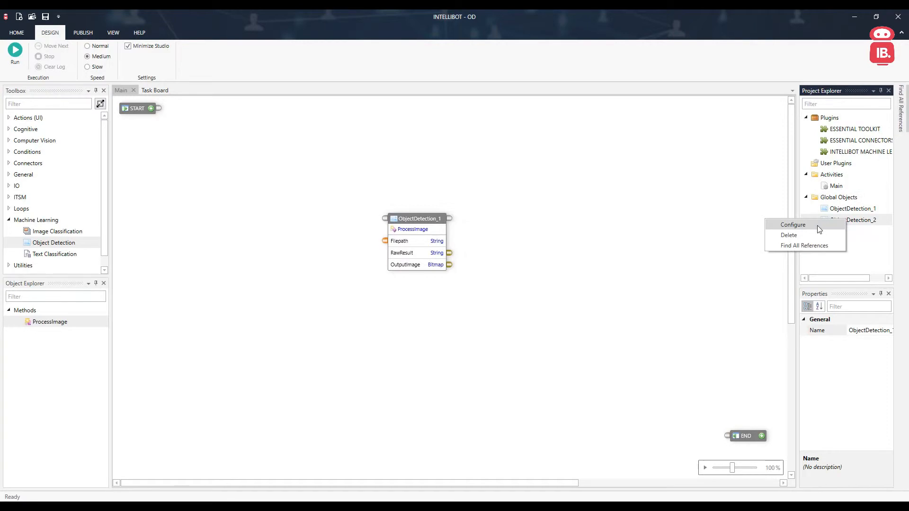
pyautogui.click(818, 229)
pyautogui.moveTo(224, 67); pyautogui.dragTo(406, 128)
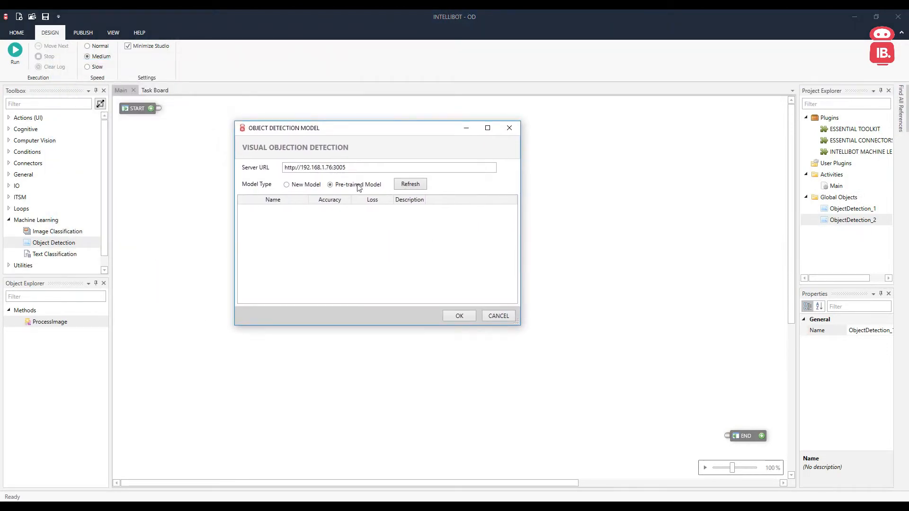
pyautogui.click(396, 187)
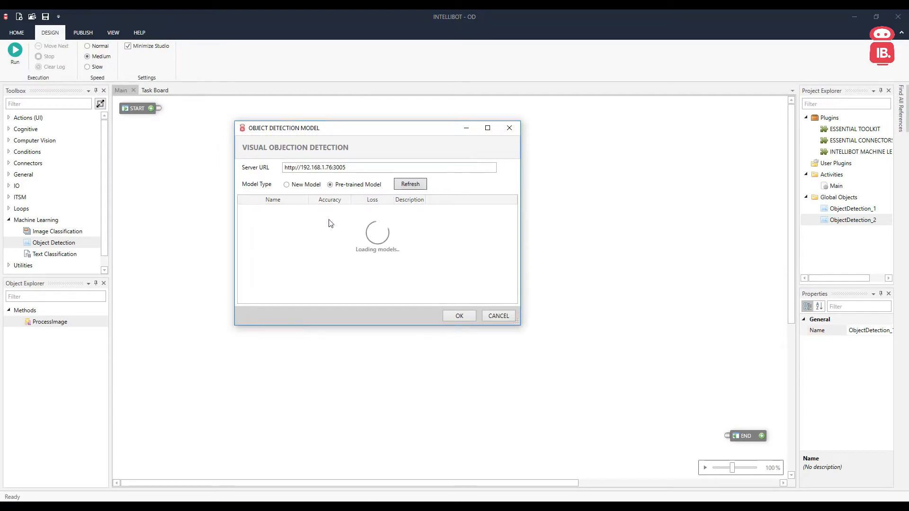
# Step: Select the StampAndSignature pre-trained model for ObjectDetection_2
pyautogui.scroll(-1, 292, 269)
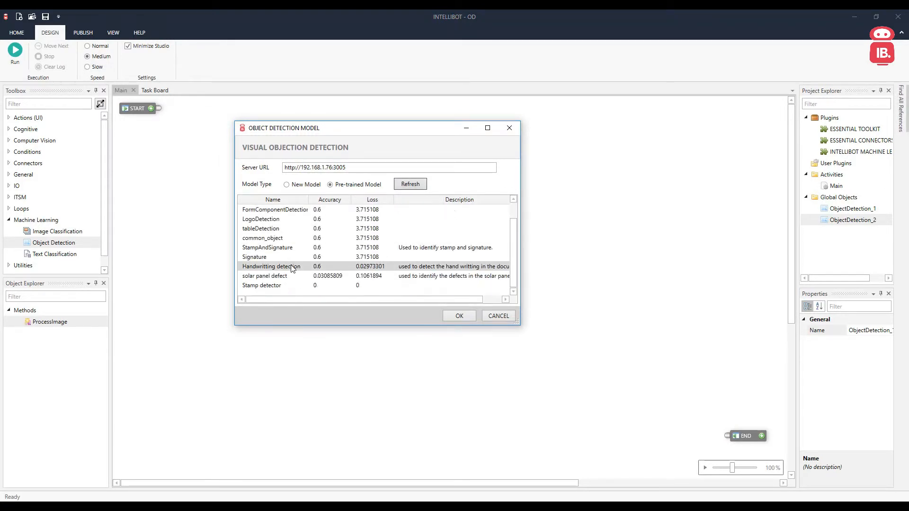
pyautogui.scroll(1, 292, 268)
pyautogui.click(263, 270)
pyautogui.scroll(-1, 262, 279)
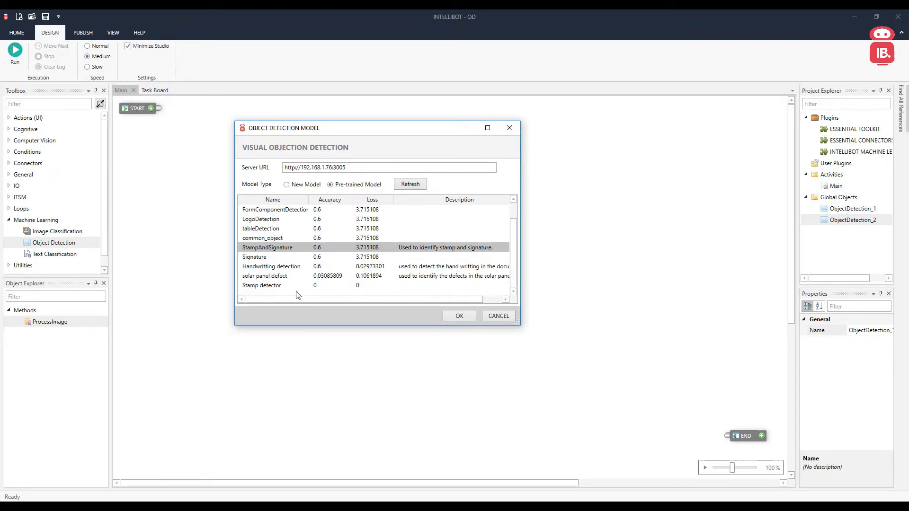
pyautogui.scroll(1, 268, 253)
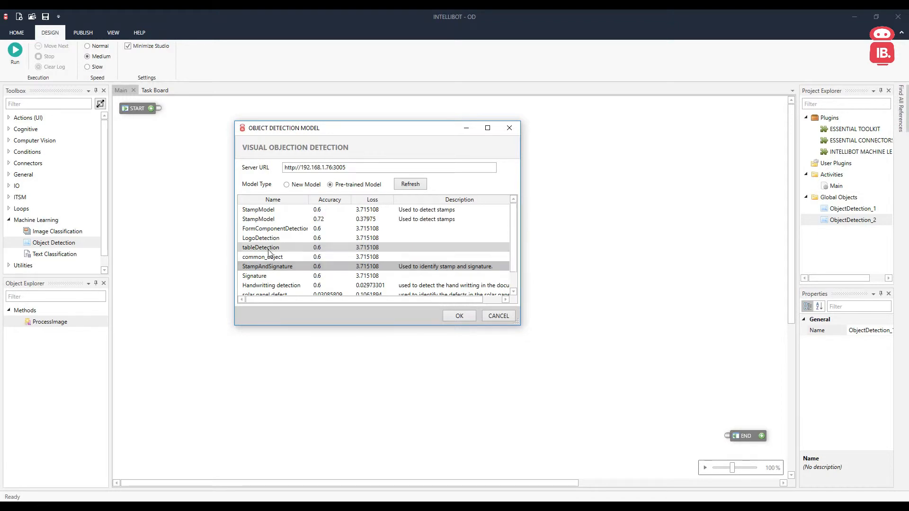
# Step: Confirm the selected pre-trained model for ObjectDetection_2 and test it on the image 6.jpg from the sign and stamp folder
pyautogui.click(471, 314)
pyautogui.click(339, 117)
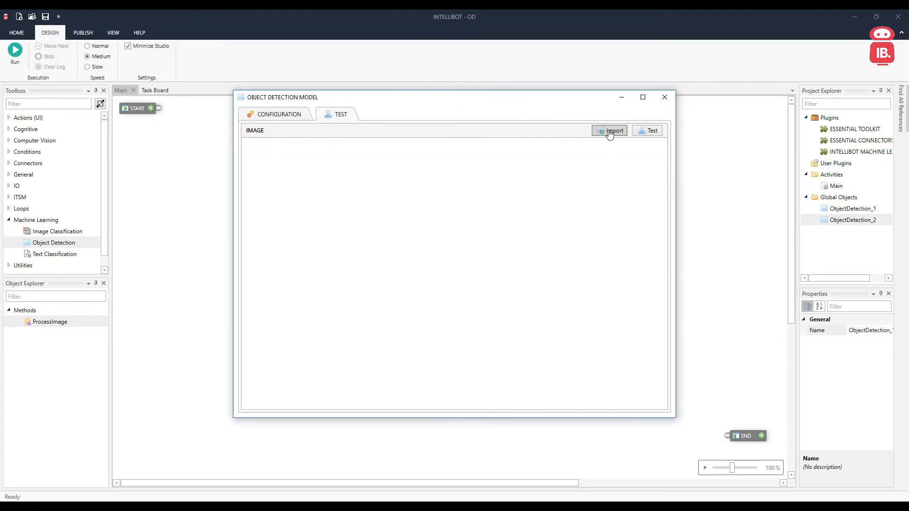
pyautogui.click(609, 131)
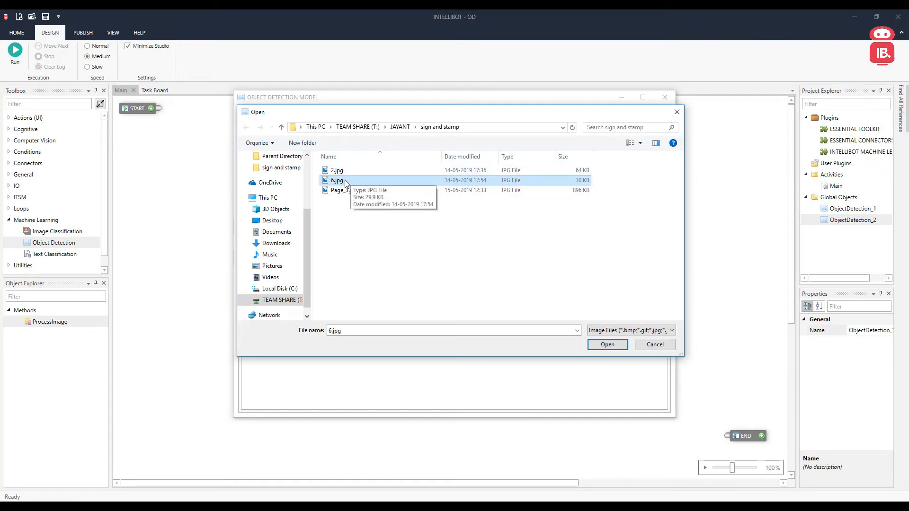
pyautogui.click(609, 344)
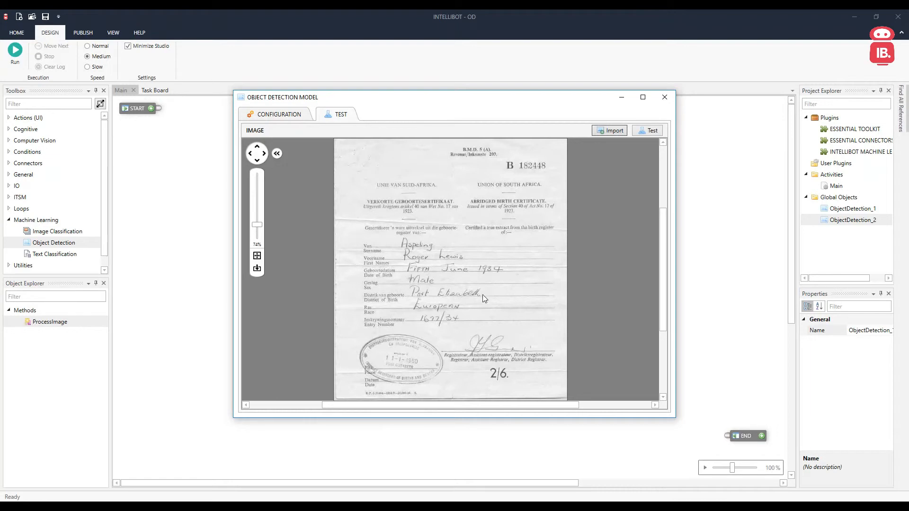
pyautogui.click(646, 135)
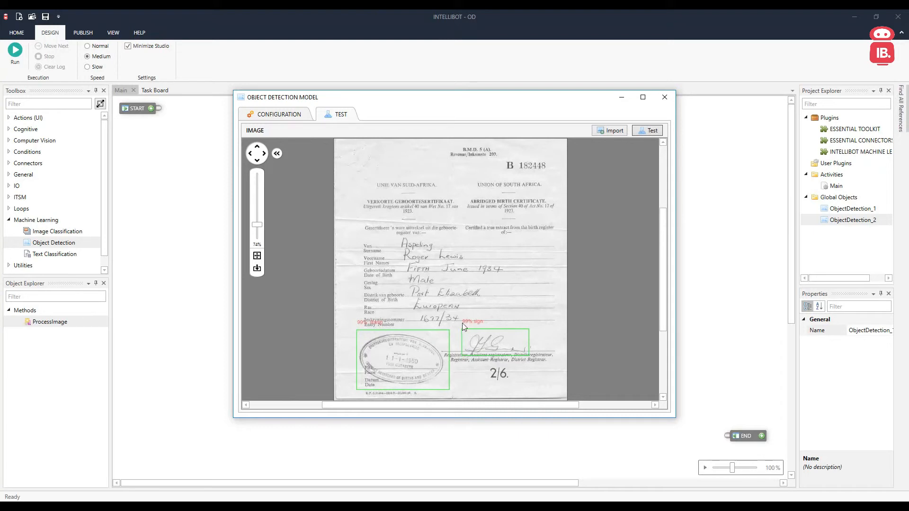
# Step: Test the model on the image 2.jpg, fitted to the viewing area, and close the Object Detection Model window
pyautogui.click(608, 136)
pyautogui.doubleClick(350, 171)
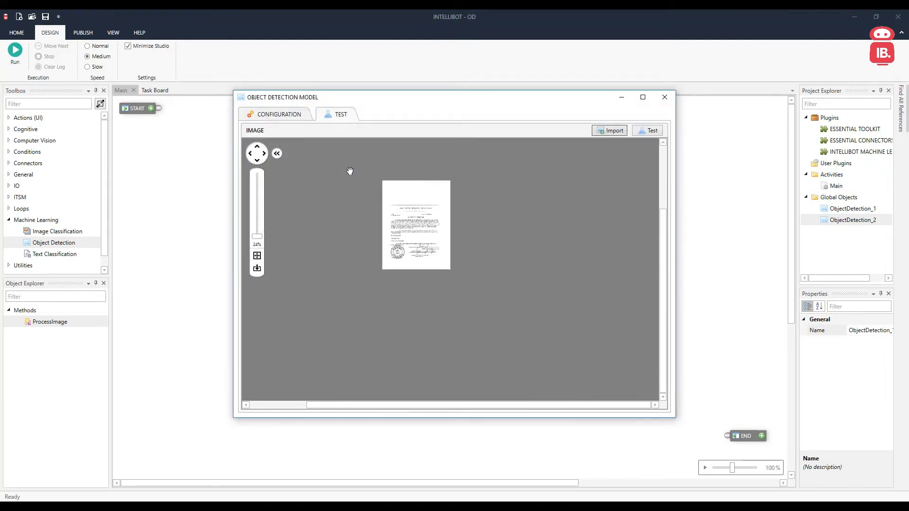
pyautogui.click(257, 256)
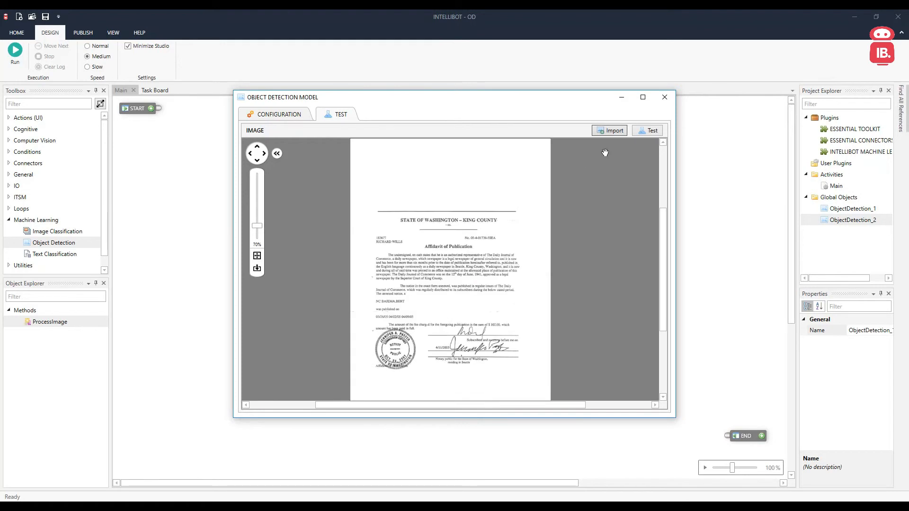
pyautogui.click(641, 137)
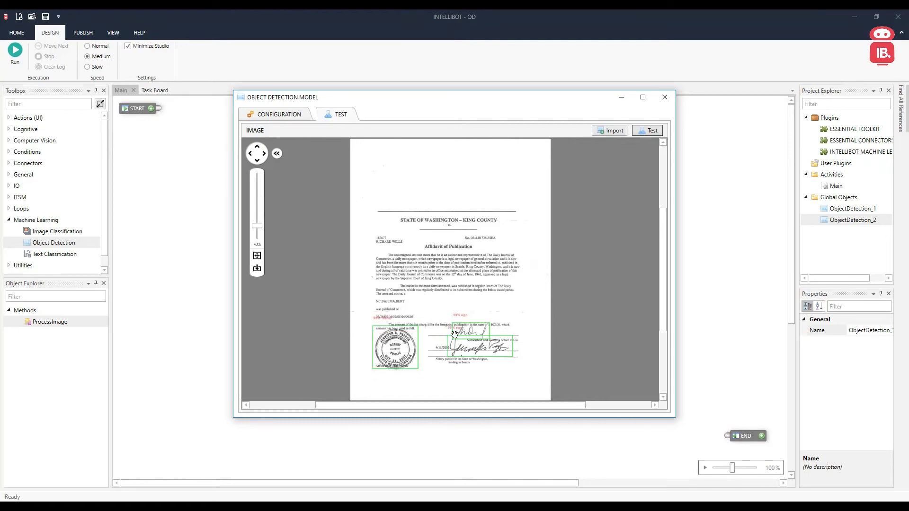
pyautogui.click(665, 98)
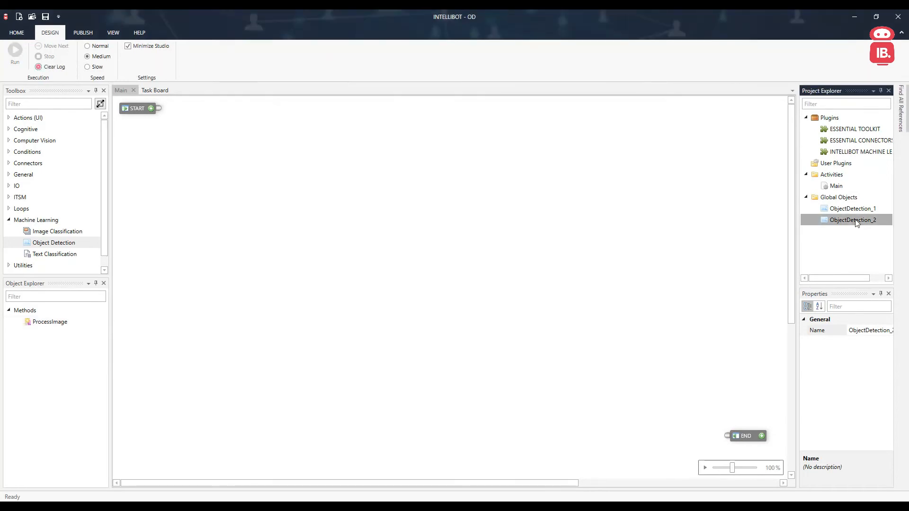
# Step: Place ObjectDetection_2's ProcessImage method on the Main activity canvas and paste the document image's path as its Filepath
pyautogui.moveTo(58, 322); pyautogui.dragTo(335, 188)
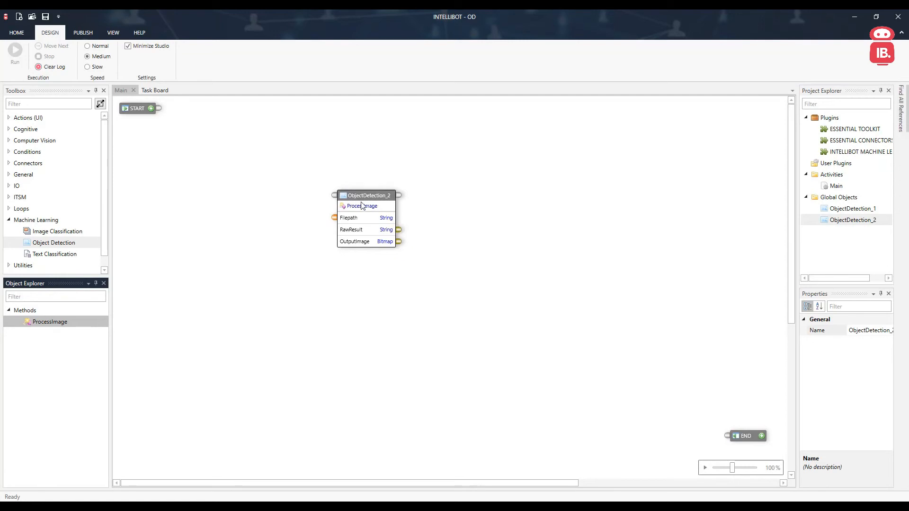
pyautogui.click(355, 218)
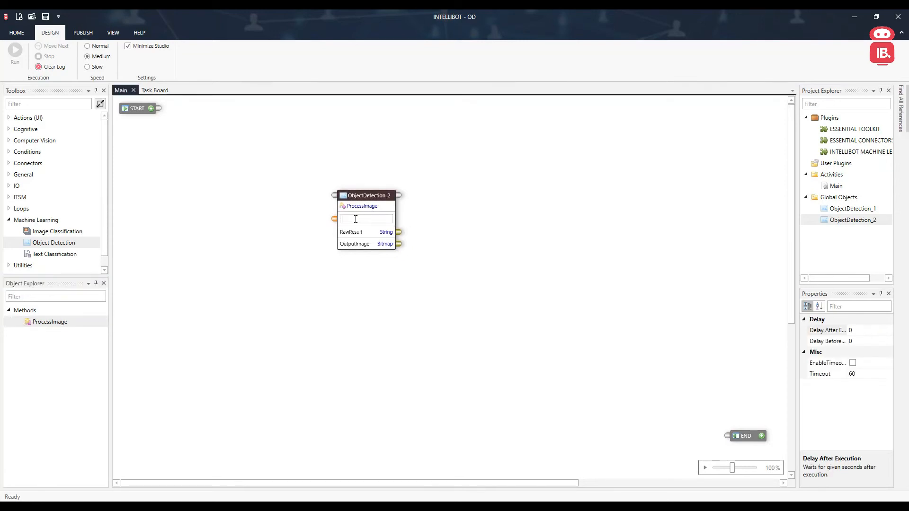
pyautogui.hotkey('ctrl', 'v')
# Step: Run the ObjectDetection_2 ProcessImage block and preview its RawResult data, checking the detection score
pyautogui.rightClick(360, 197)
pyautogui.click(381, 213)
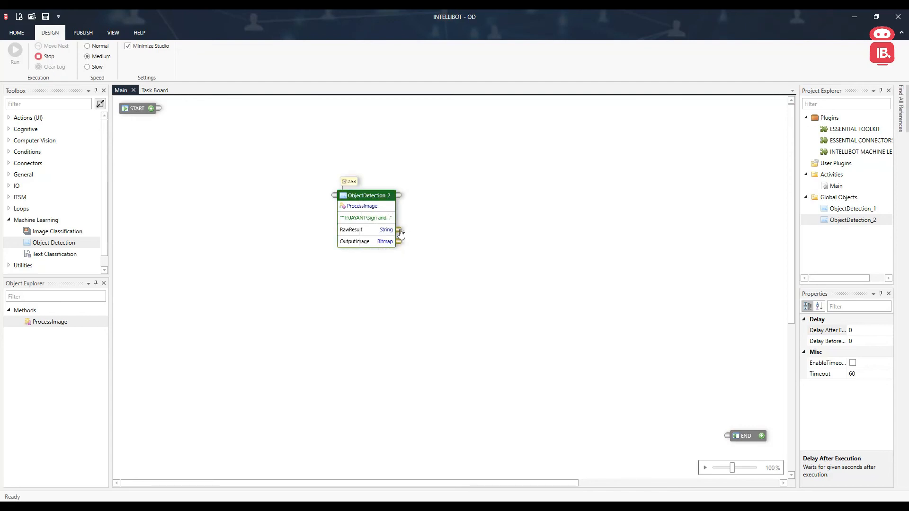
pyautogui.rightClick(399, 233)
pyautogui.click(420, 235)
pyautogui.moveTo(401, 227); pyautogui.dragTo(448, 229)
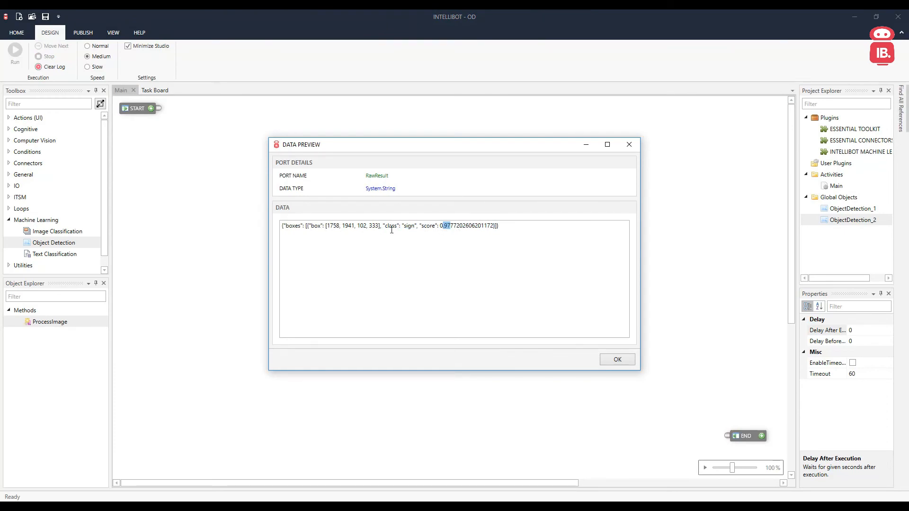
pyautogui.click(626, 362)
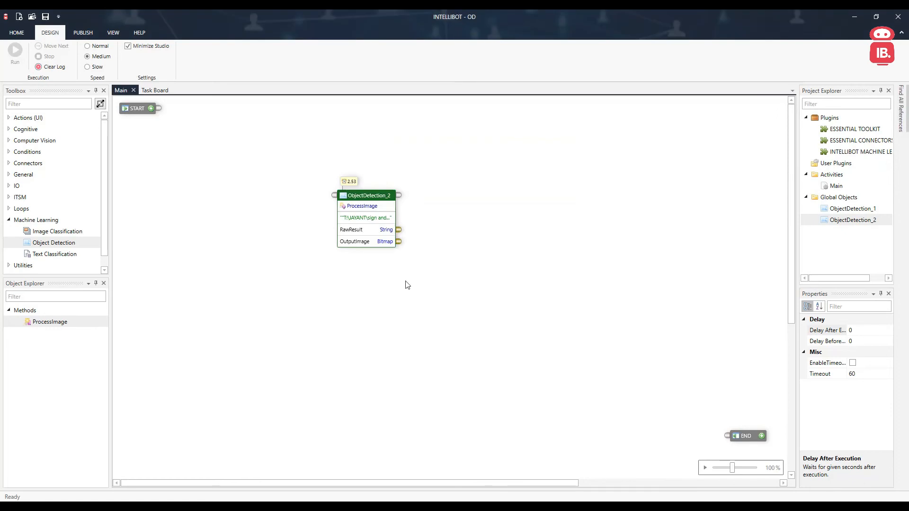
# Step: Preview the OutputImage data of the ProcessImage block and examine the detections marked on the document
pyautogui.rightClick(399, 244)
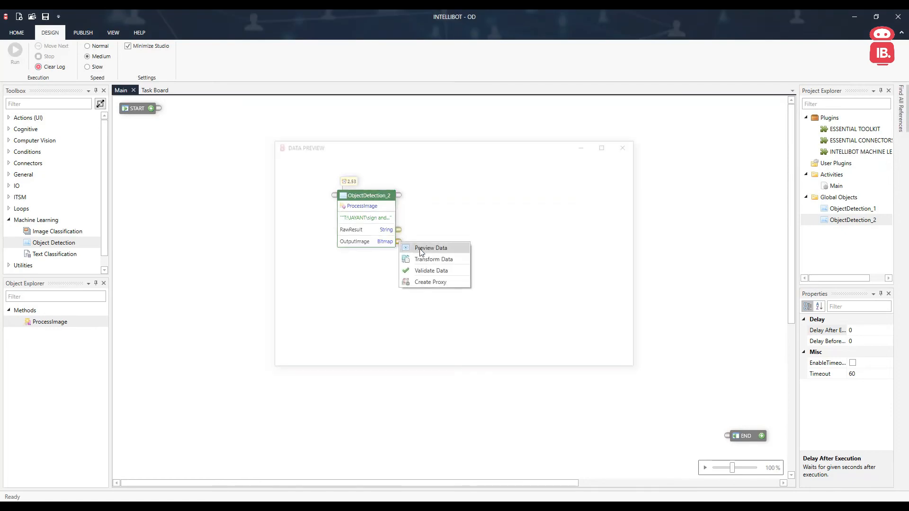
pyautogui.click(420, 247)
pyautogui.scroll(-15, 462, 269)
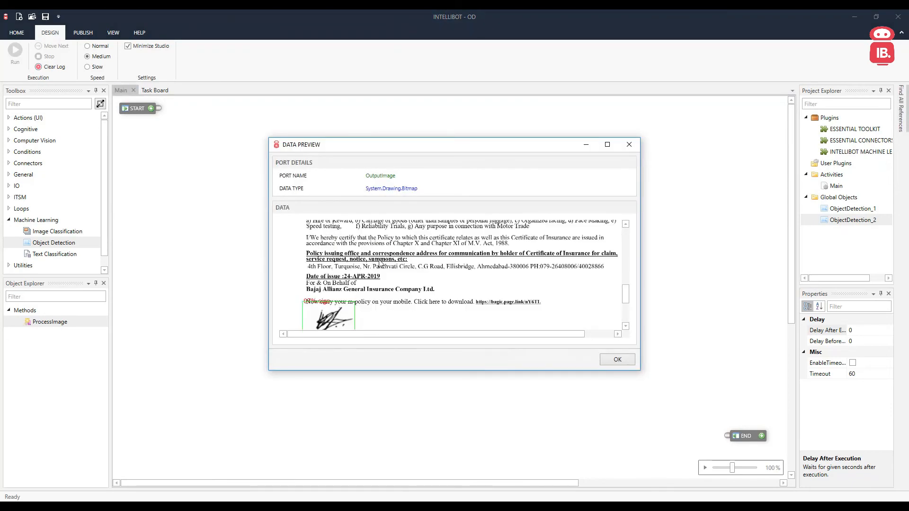
pyautogui.scroll(10, 407, 277)
pyautogui.scroll(-10, 417, 277)
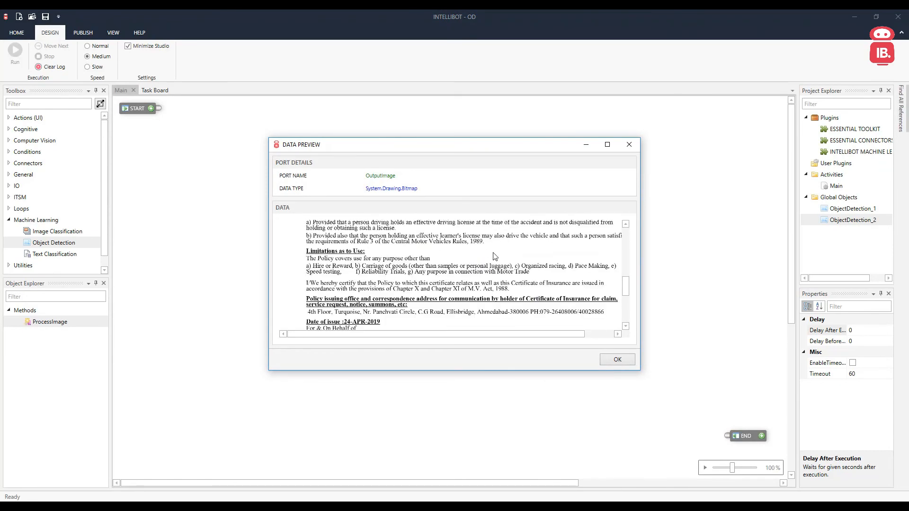
pyautogui.click(615, 359)
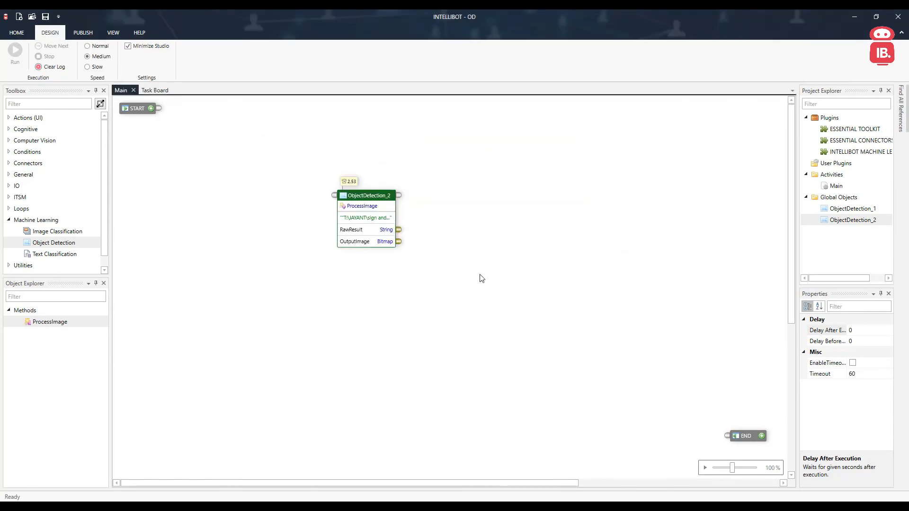